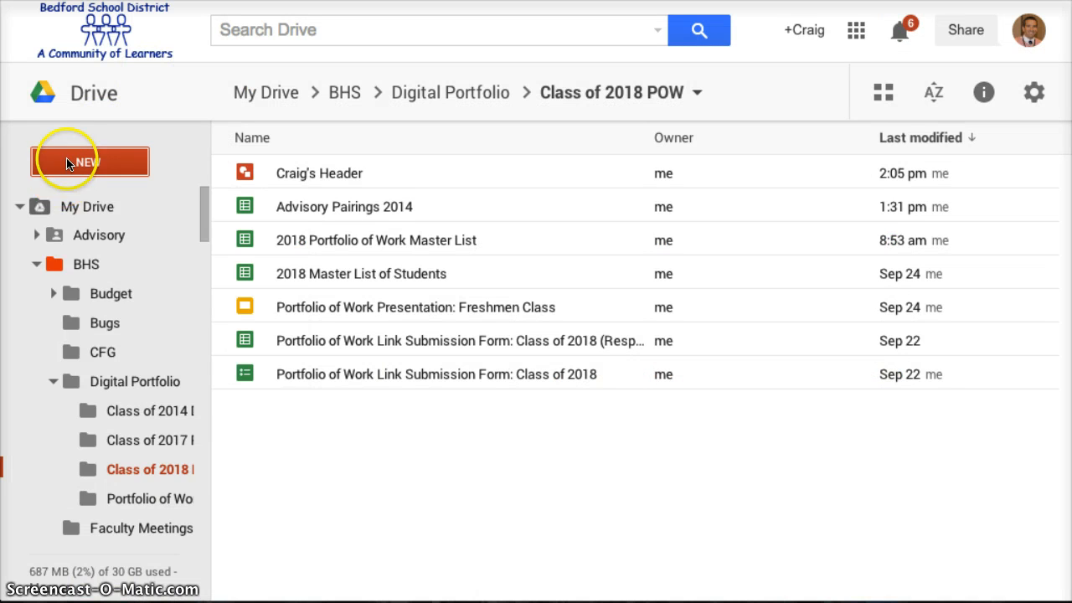
Create a new Google Drawings file in the Class of 2018 POW folder
{"action": "left_click", "coordinate": [62, 162]}
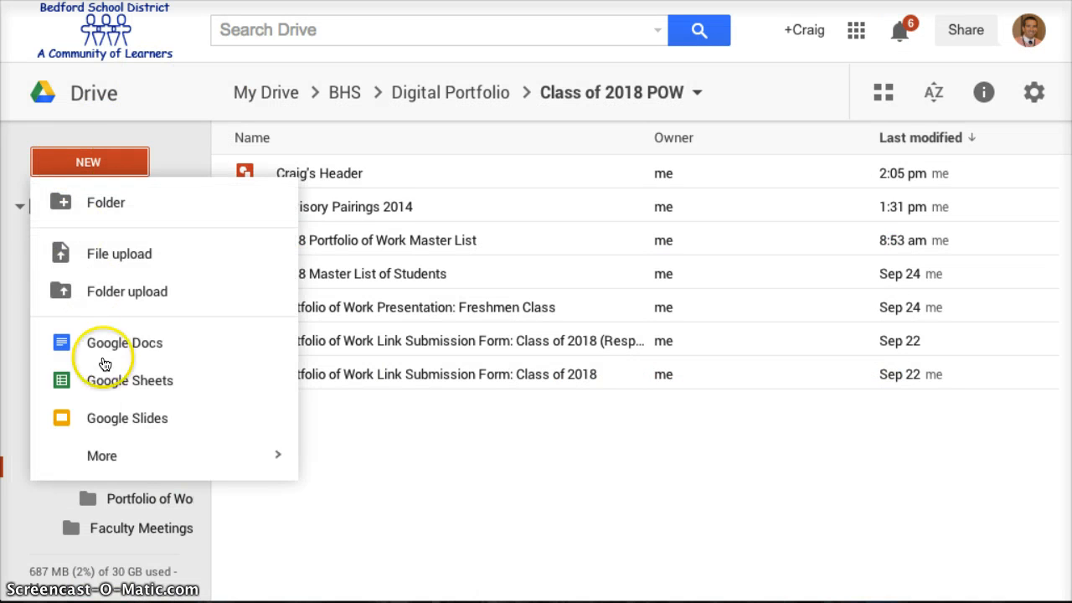
{"action": "mouse_move", "coordinate": [179, 466]}
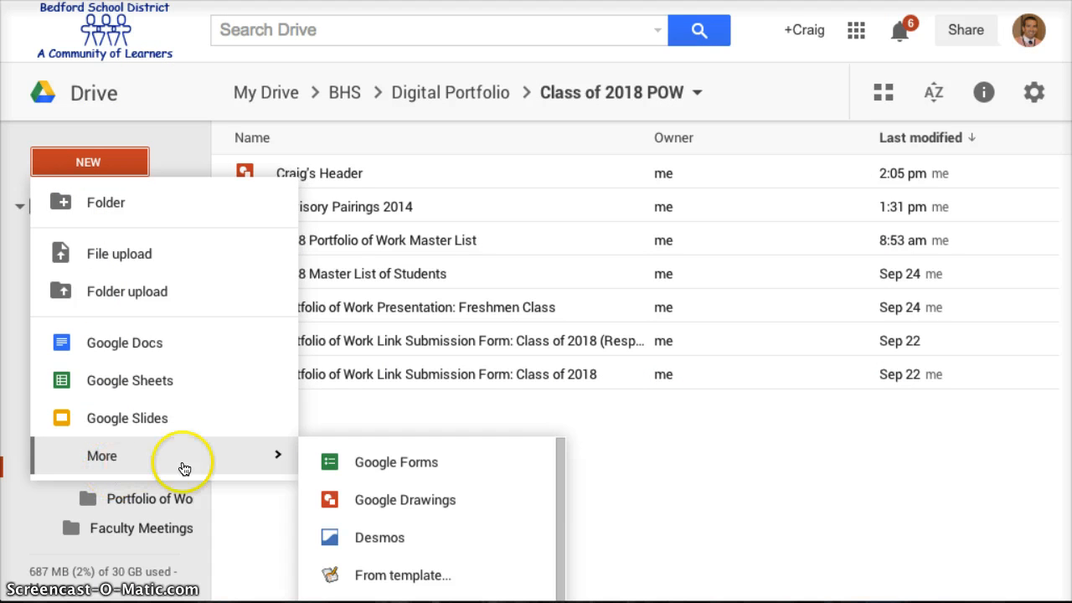
{"action": "left_click", "coordinate": [356, 501]}
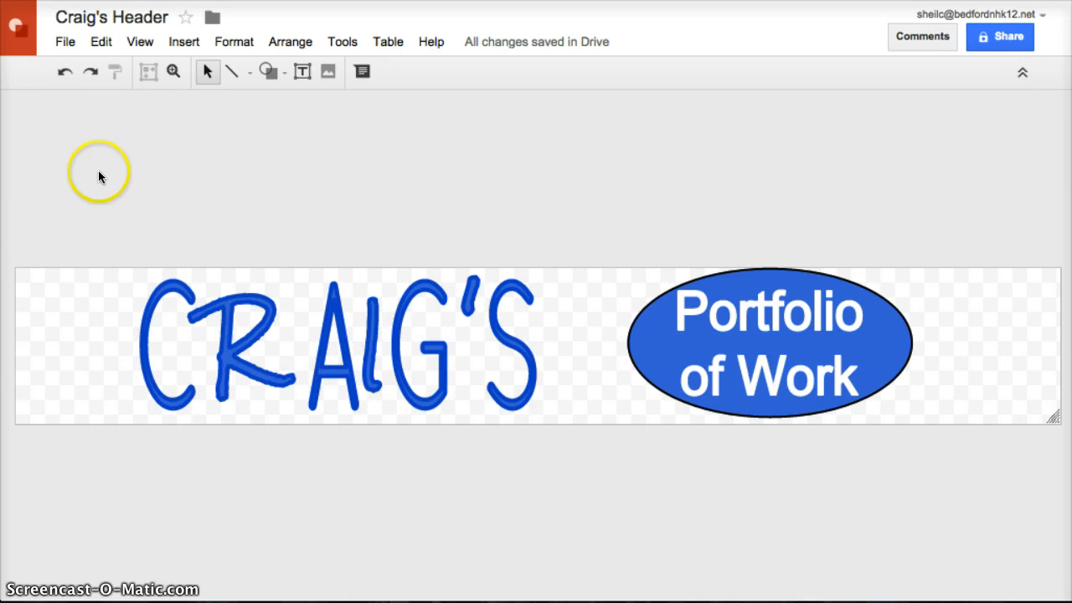
Set the header drawing's page size to Custom, 10.416 × 1.5625 inches
{"action": "left_click", "coordinate": [67, 43]}
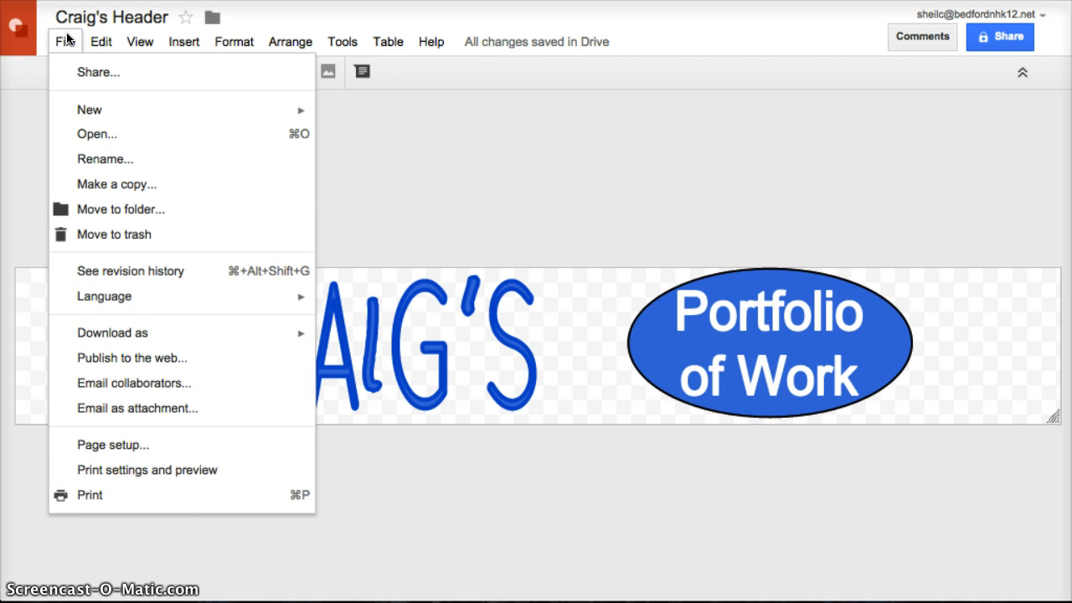
{"action": "left_click", "coordinate": [90, 447]}
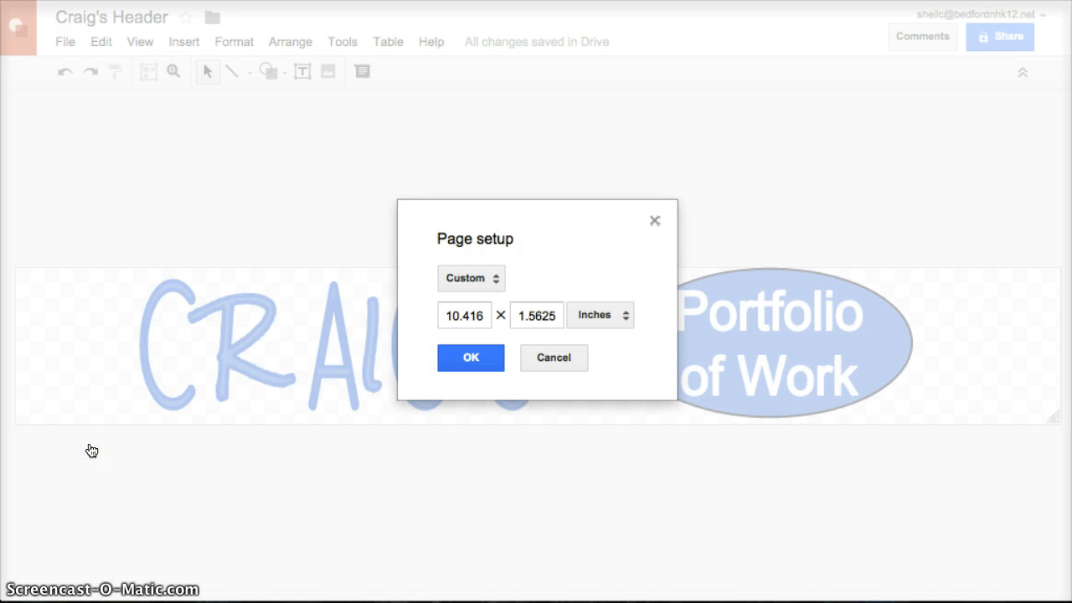
{"action": "left_click", "coordinate": [479, 278]}
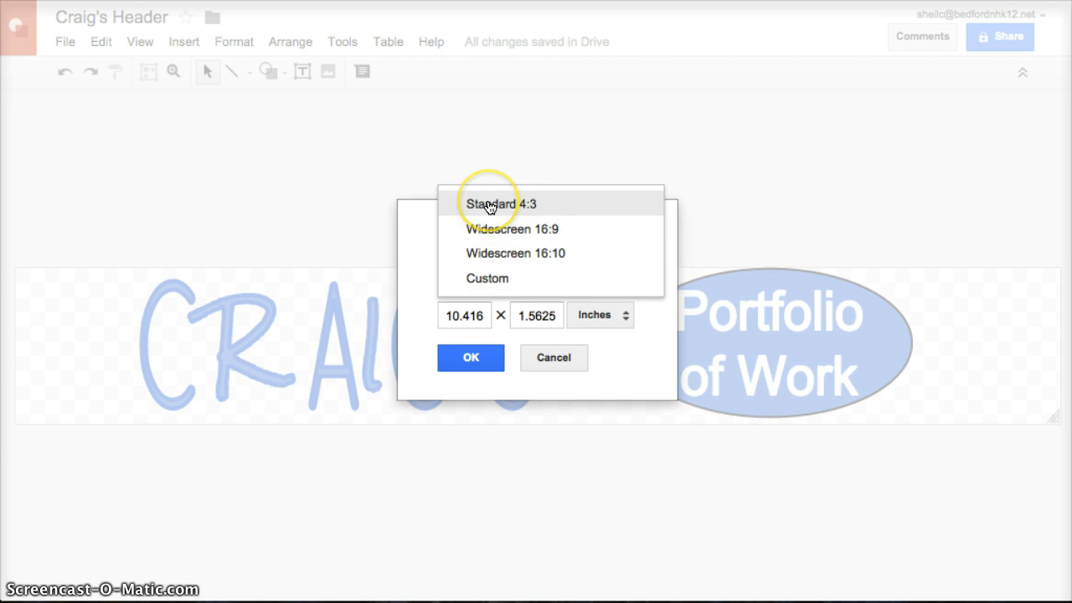
{"action": "left_click", "coordinate": [496, 286]}
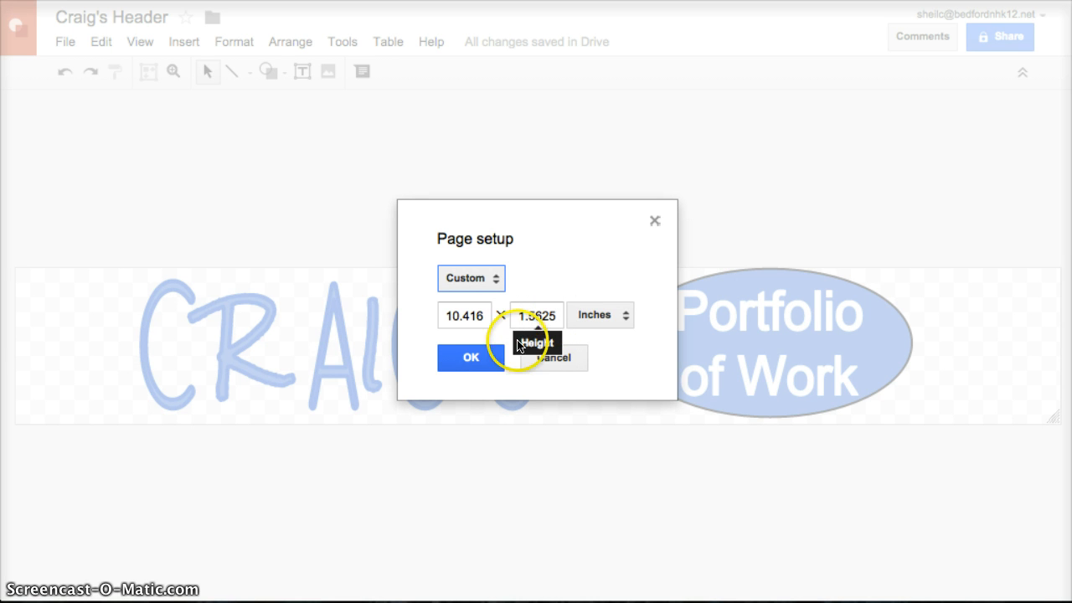
{"action": "left_click", "coordinate": [465, 359]}
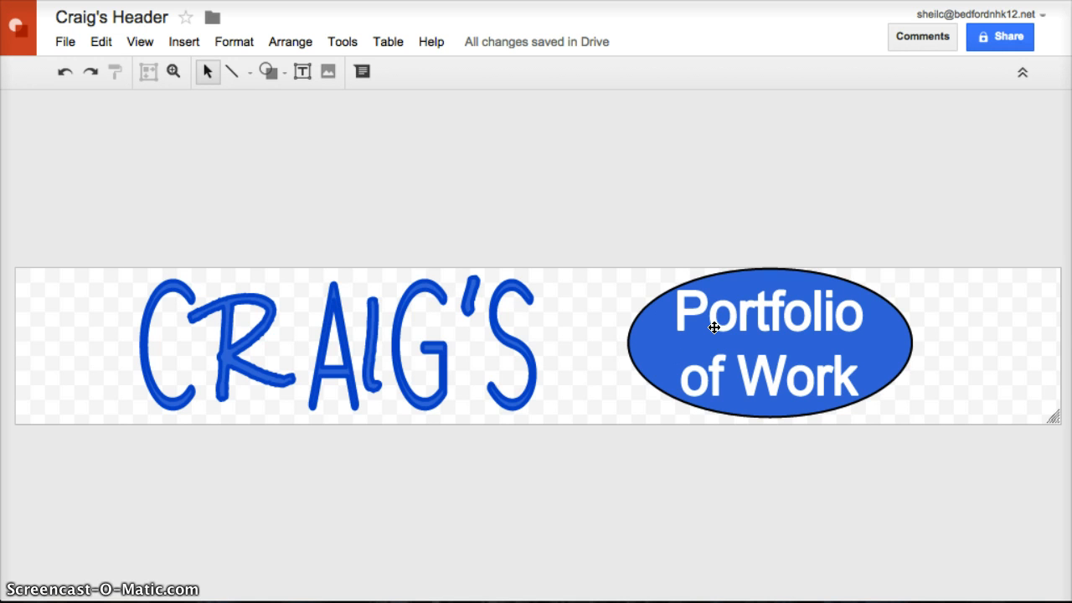
{"action": "left_click", "coordinate": [267, 77]}
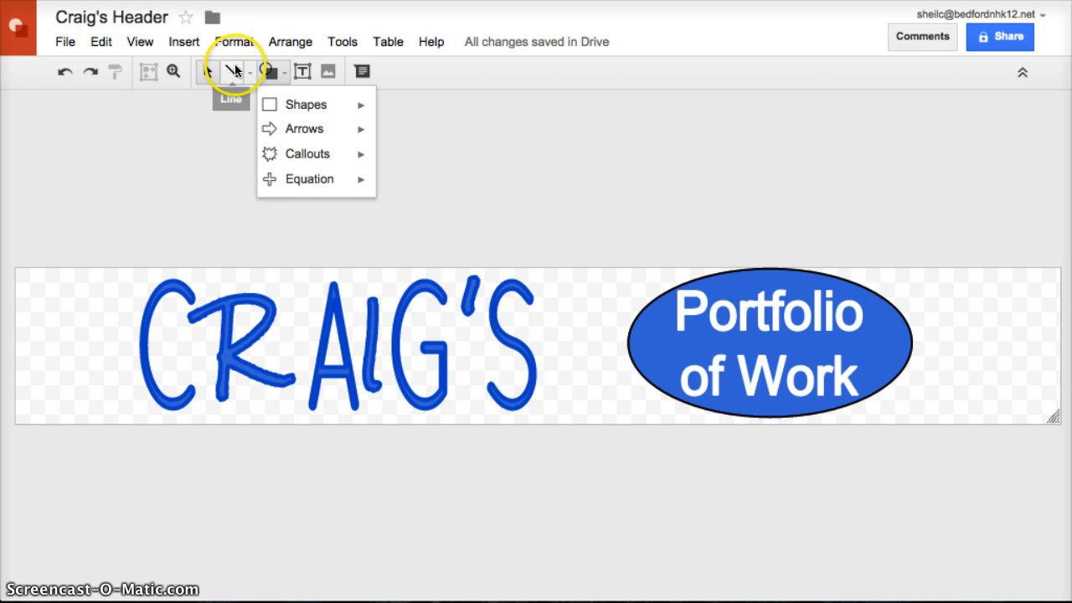
{"action": "left_click", "coordinate": [184, 42]}
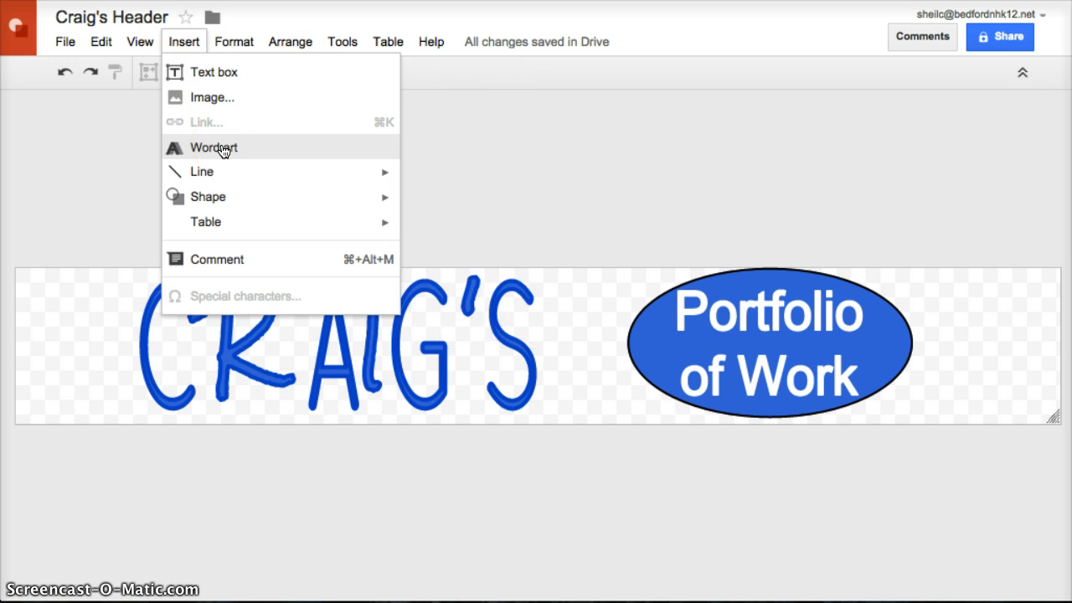
{"action": "left_click", "coordinate": [557, 287]}
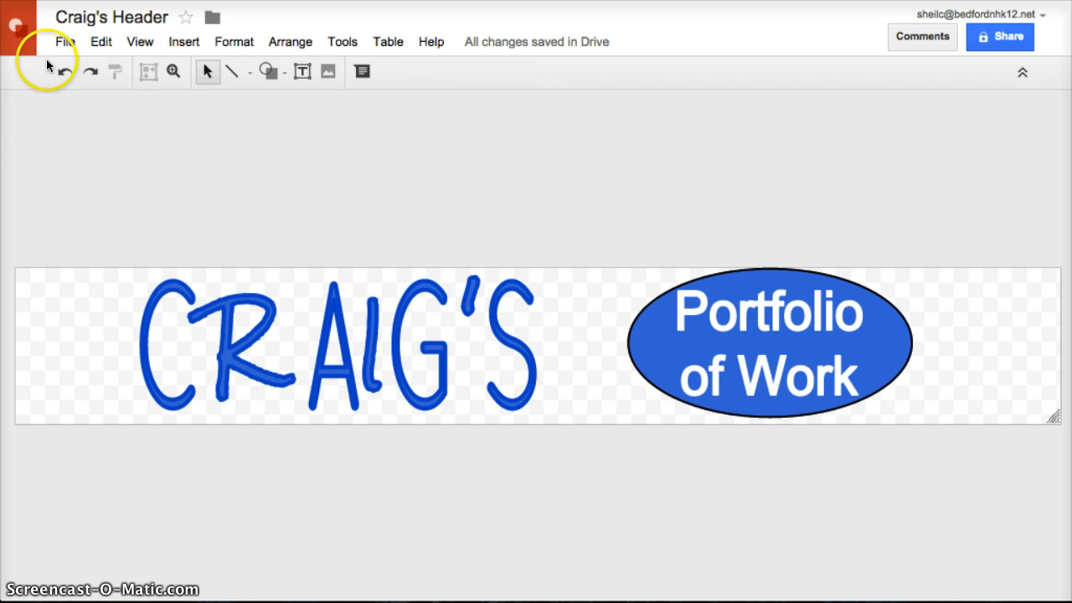
Download the header drawing as a PNG image
{"action": "left_click", "coordinate": [64, 41]}
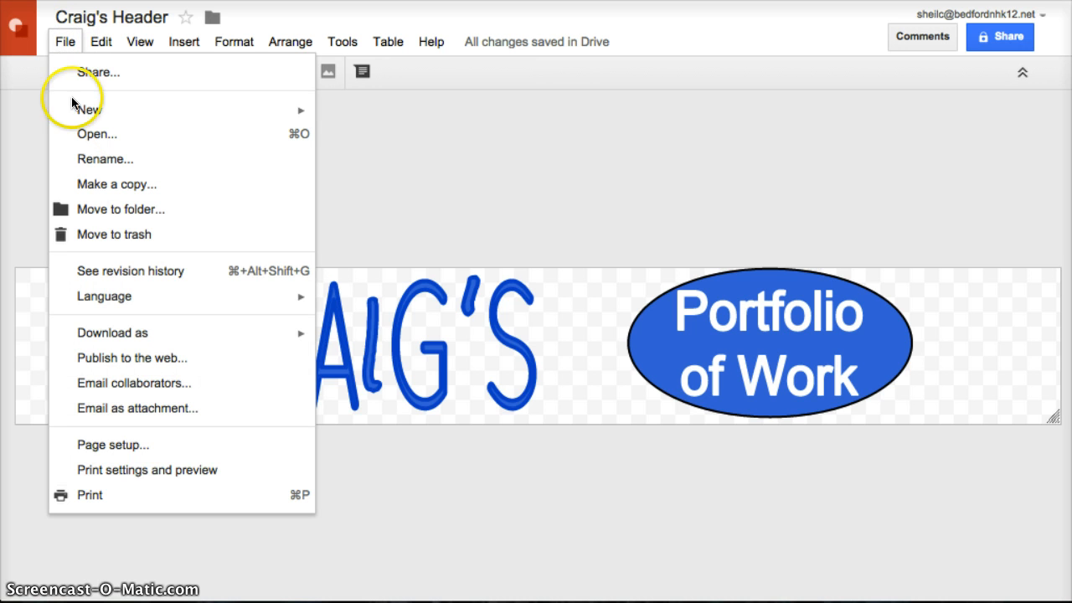
{"action": "mouse_move", "coordinate": [123, 336]}
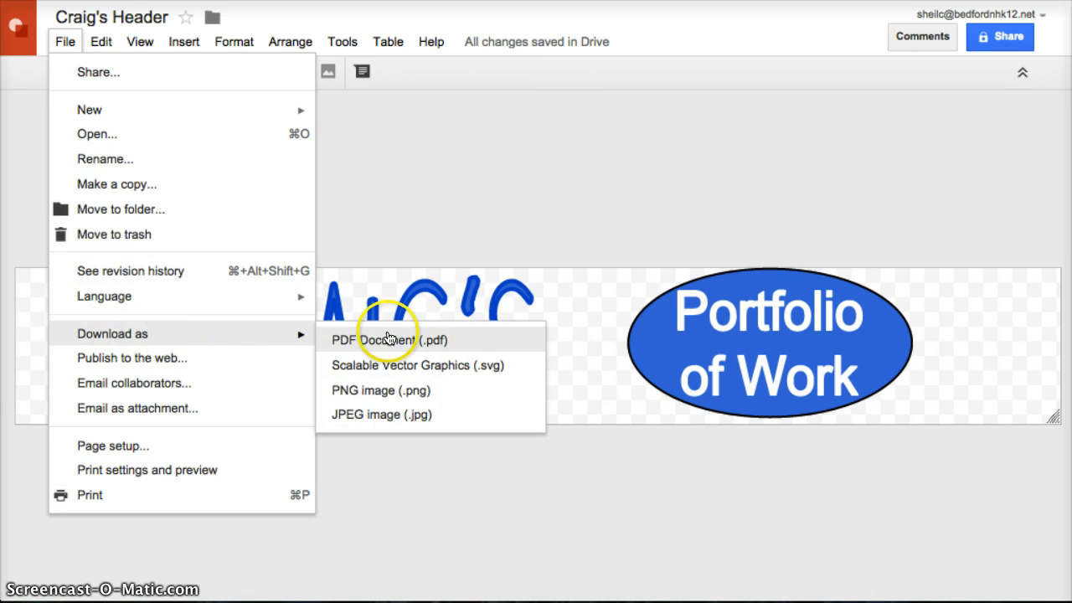
{"action": "left_click", "coordinate": [435, 395]}
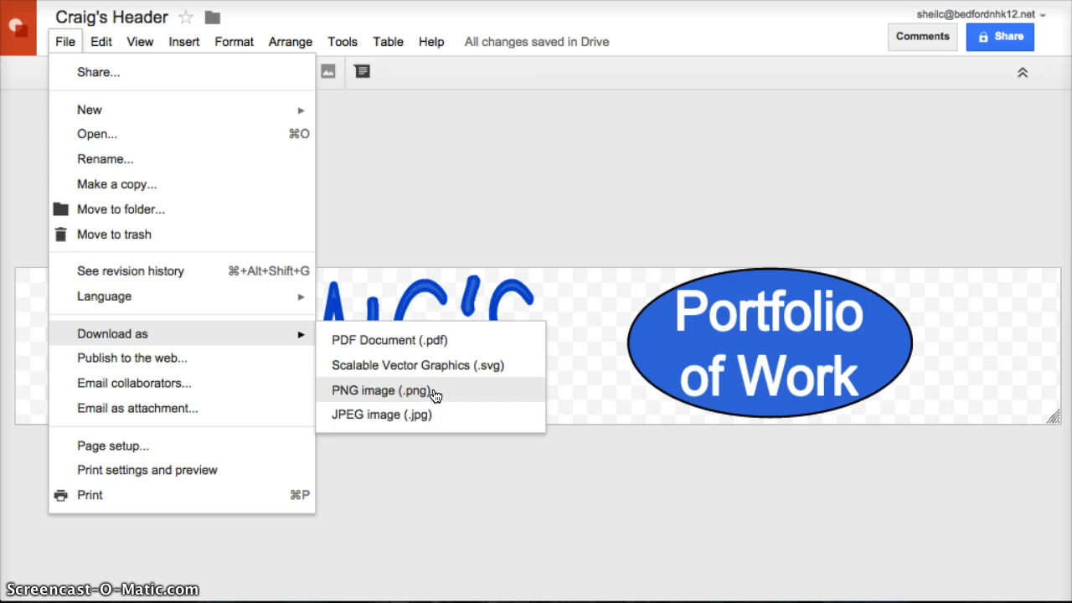
{"action": "left_click", "coordinate": [429, 389]}
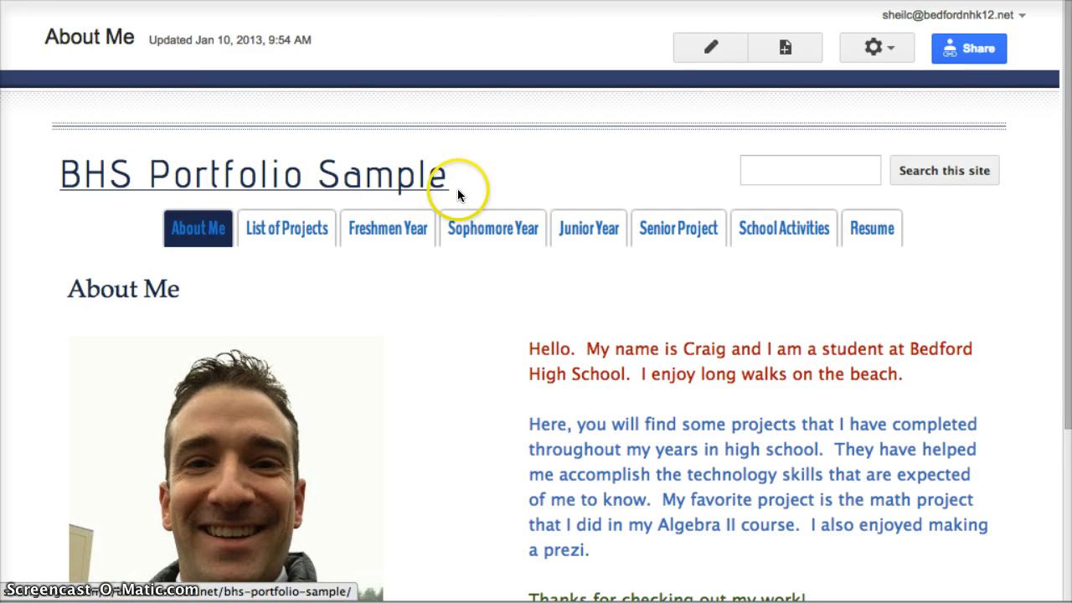
In the Google Sites portfolio's layout editor, attach the header PNG from the Desktop as the site header's custom logo
{"action": "left_click", "coordinate": [873, 46]}
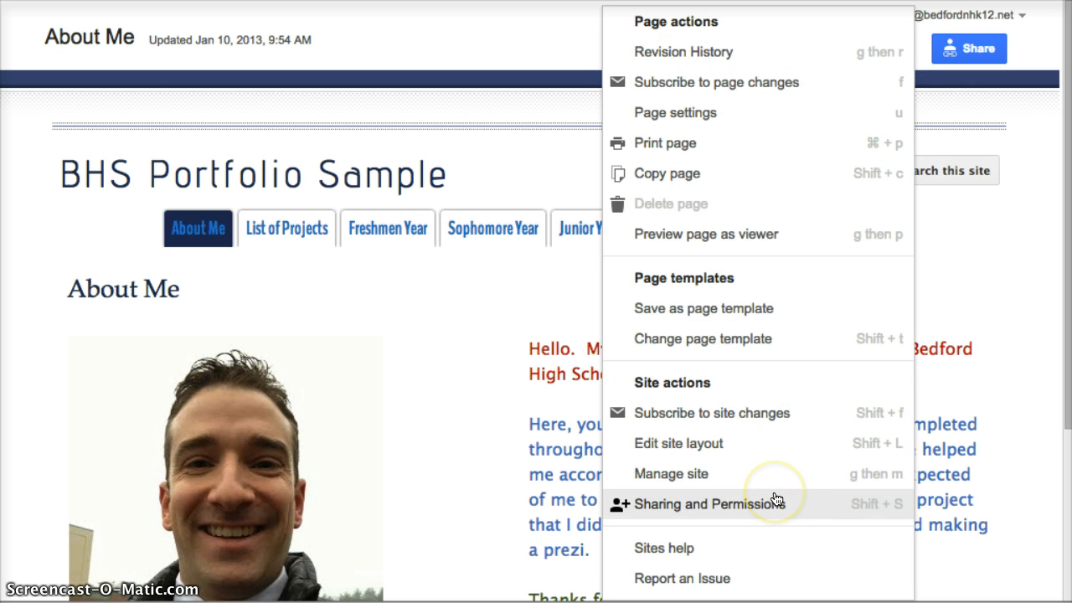
{"action": "left_click", "coordinate": [764, 451]}
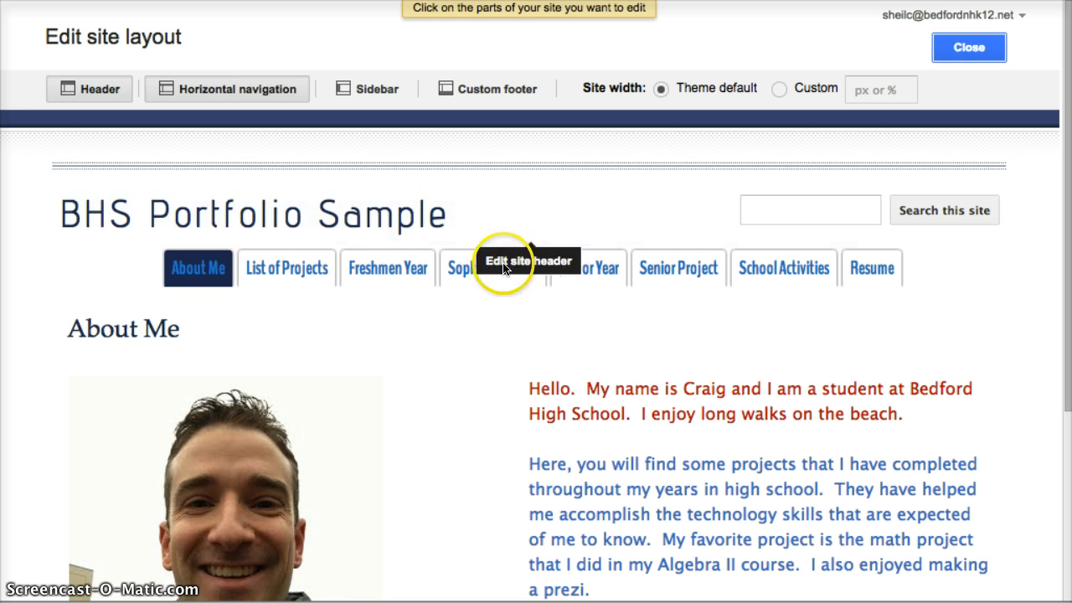
{"action": "left_click", "coordinate": [502, 216]}
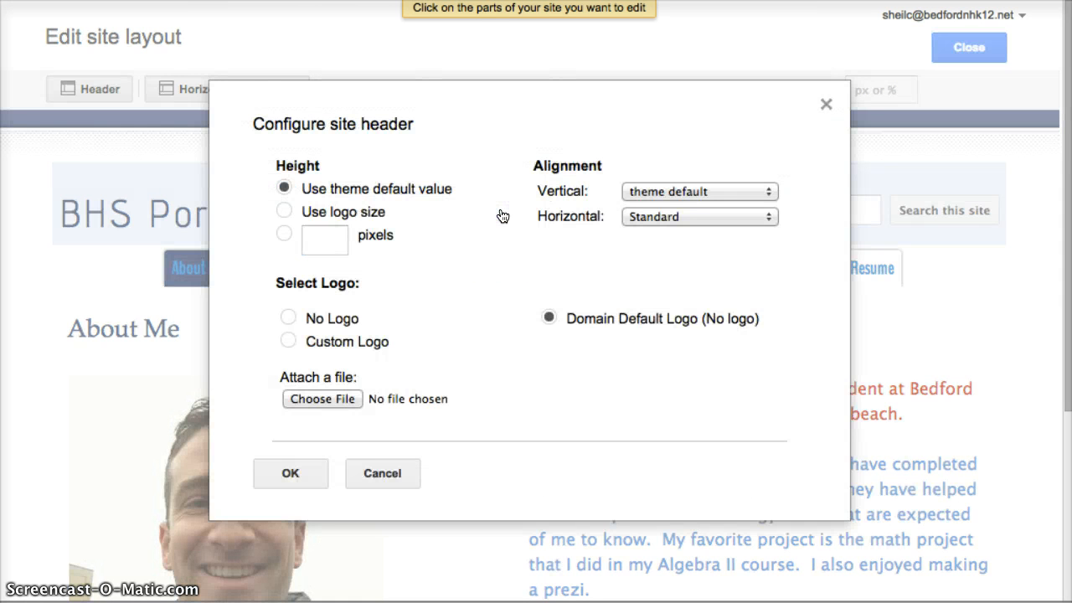
{"action": "left_click", "coordinate": [337, 399]}
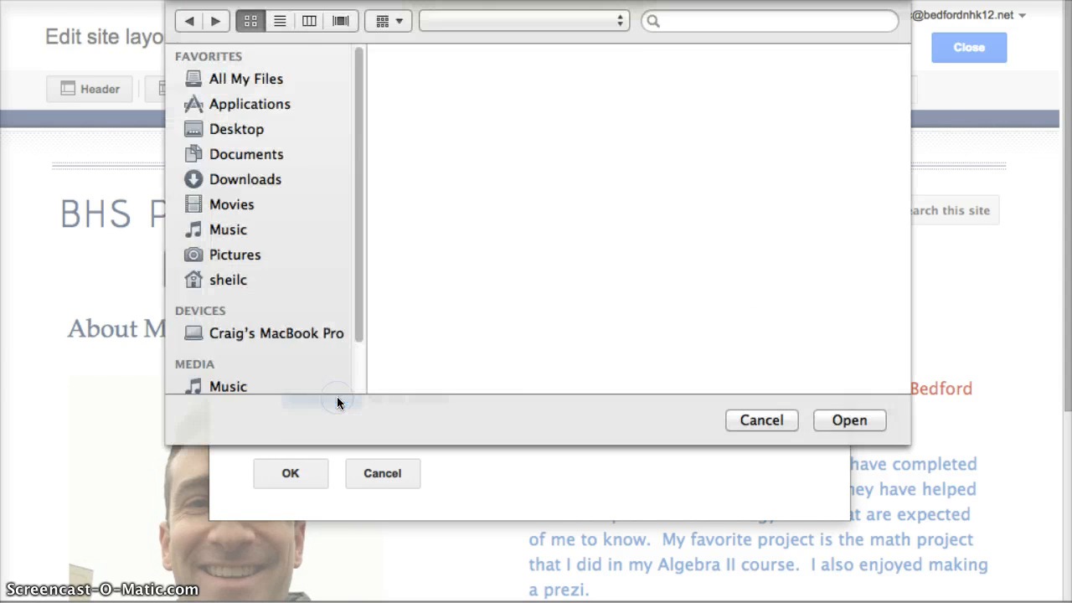
{"action": "left_click", "coordinate": [281, 129]}
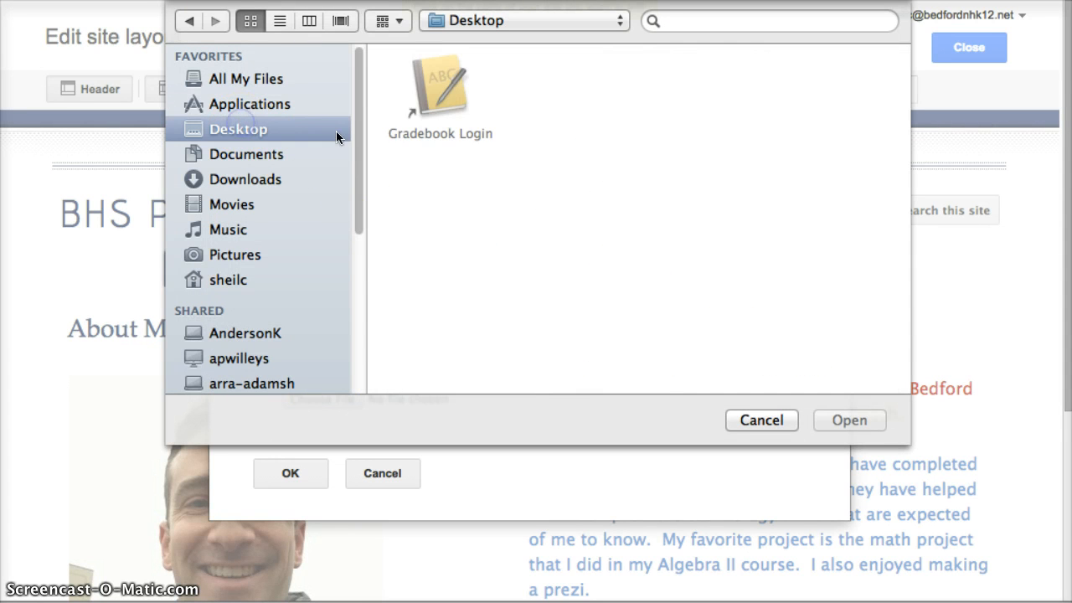
{"action": "scroll", "coordinate": [581, 187], "scroll_direction": "down", "scroll_amount": 3}
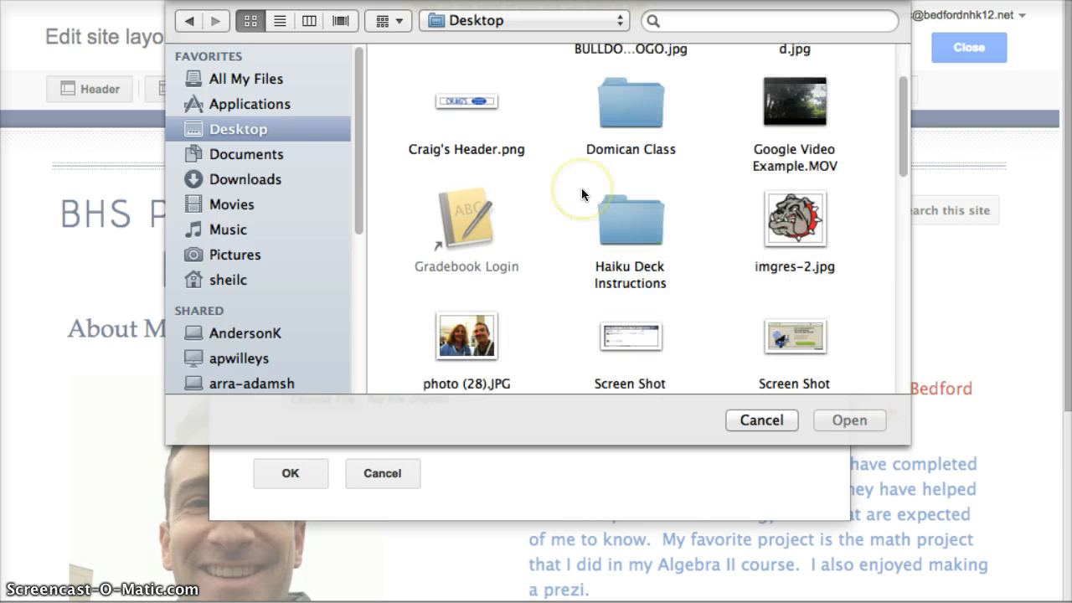
{"action": "double_click", "coordinate": [464, 101]}
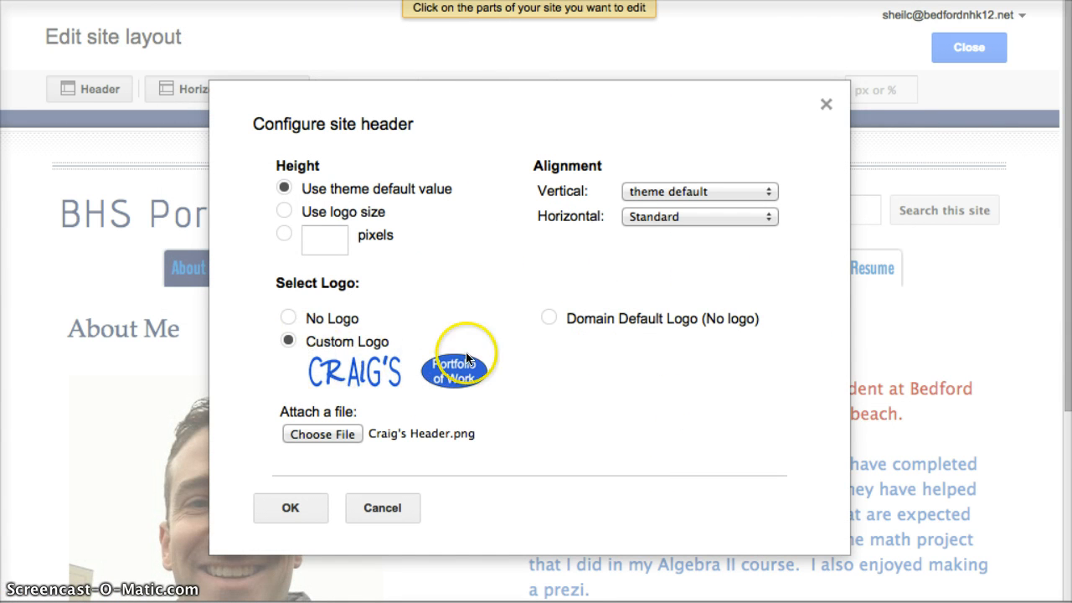
Align the site header vertically to middle and horizontally to Center, apply it and close the layout editor
{"action": "left_click", "coordinate": [655, 191]}
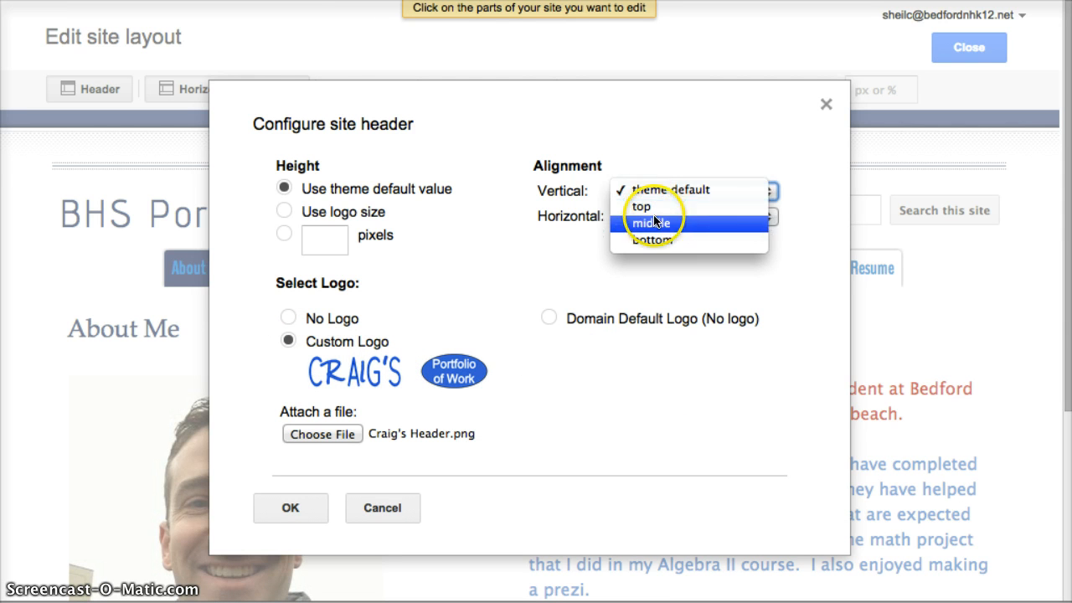
{"action": "left_click", "coordinate": [651, 223]}
{"action": "left_click", "coordinate": [667, 216]}
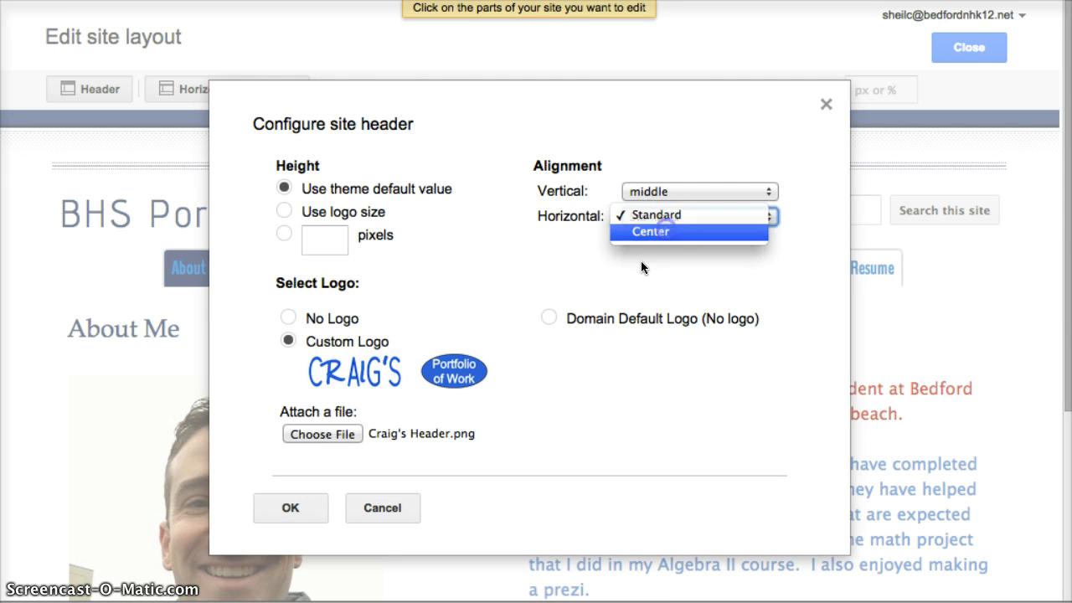
{"action": "left_click", "coordinate": [653, 230]}
{"action": "left_click", "coordinate": [302, 510]}
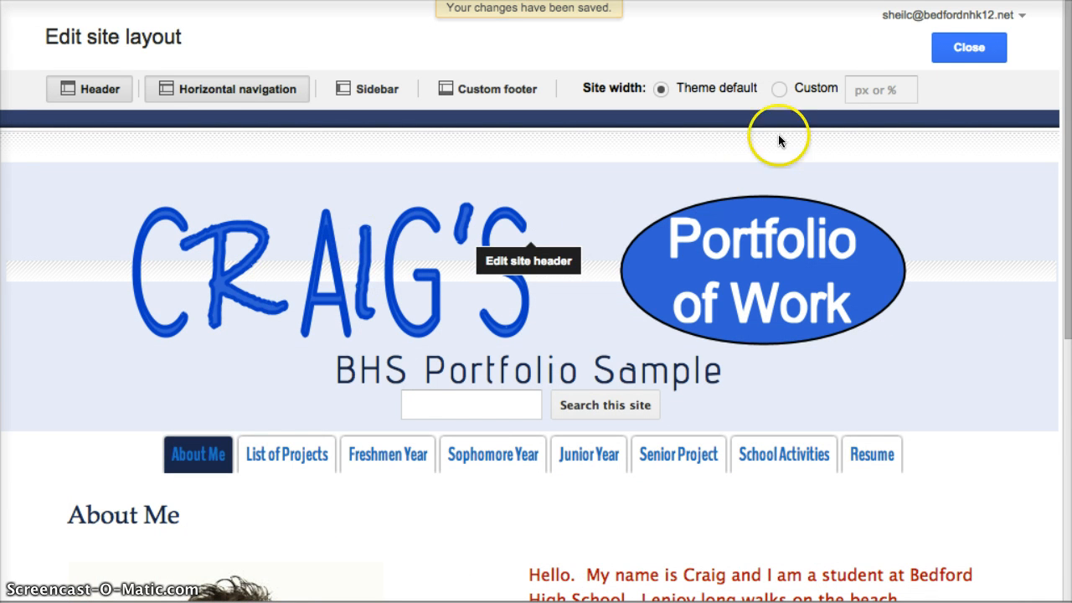
{"action": "left_click", "coordinate": [963, 47]}
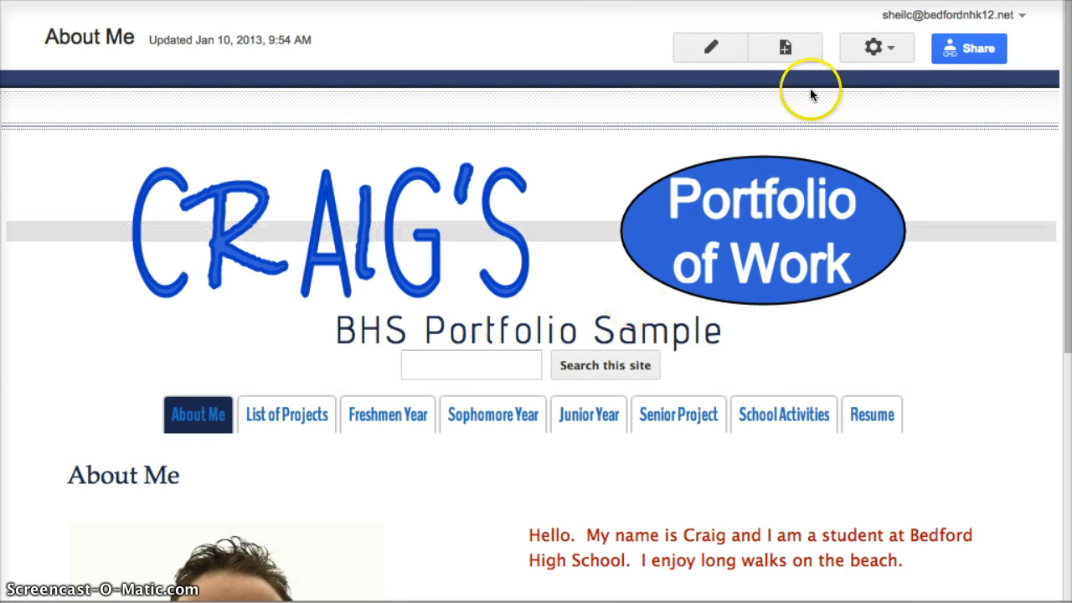
Turn off showing the site name at the top of pages in the site's management settings
{"action": "left_click", "coordinate": [873, 46]}
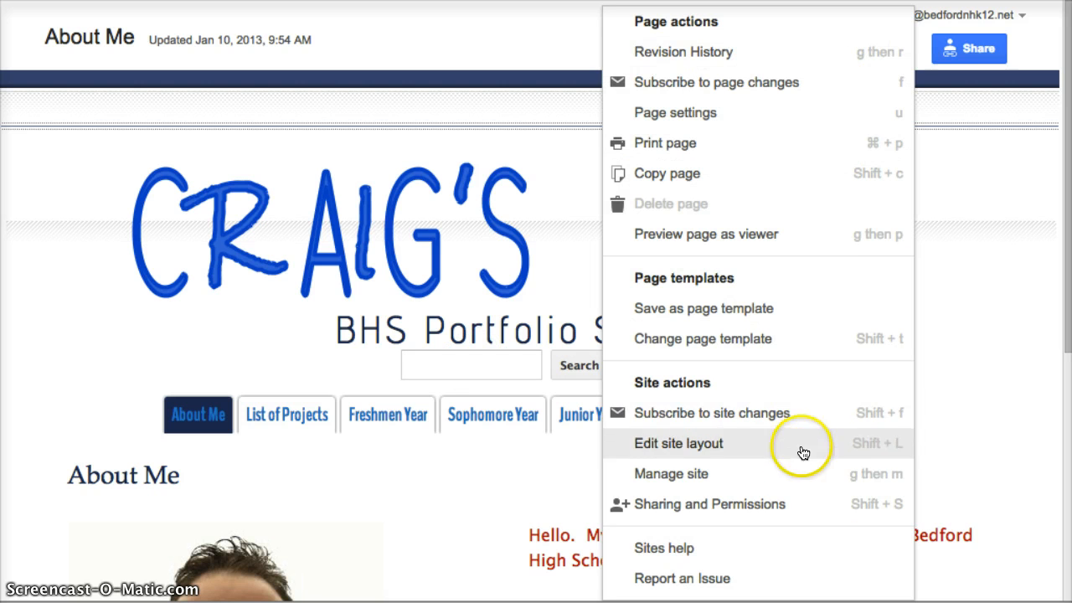
{"action": "left_click", "coordinate": [800, 471]}
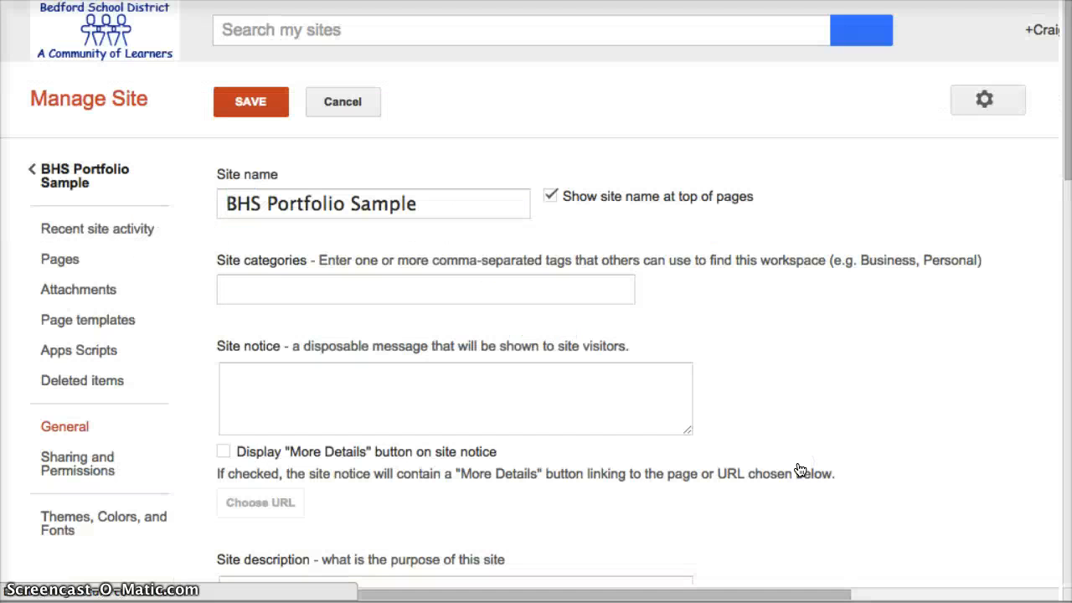
{"action": "left_click", "coordinate": [551, 196]}
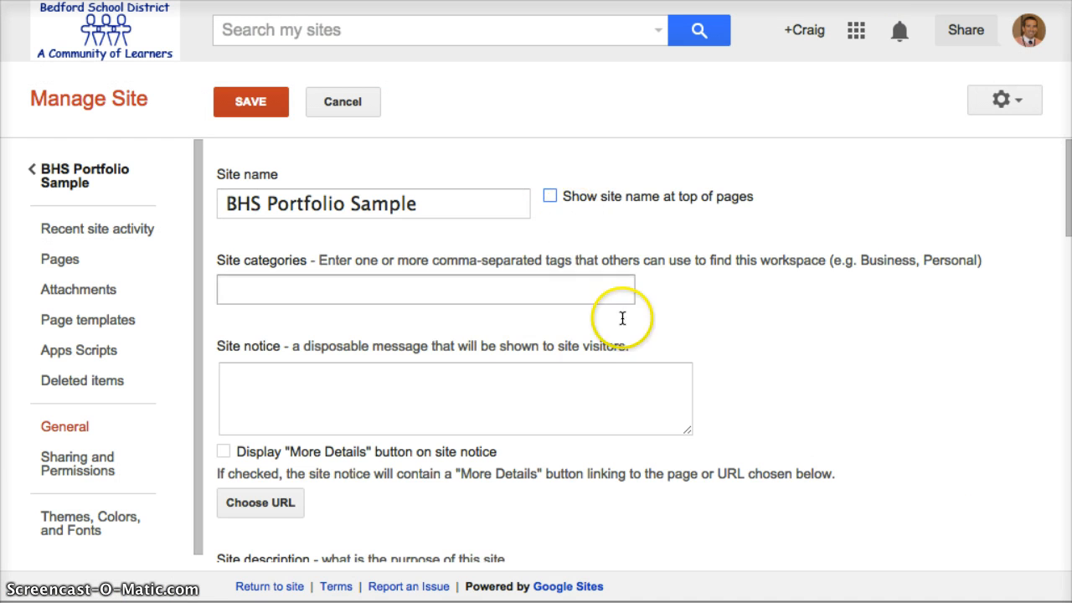
Disable the site search, save the site settings and return to the portfolio site
{"action": "scroll", "coordinate": [630, 351], "scroll_direction": "down", "scroll_amount": 3}
{"action": "scroll", "coordinate": [629, 354], "scroll_direction": "down", "scroll_amount": 4}
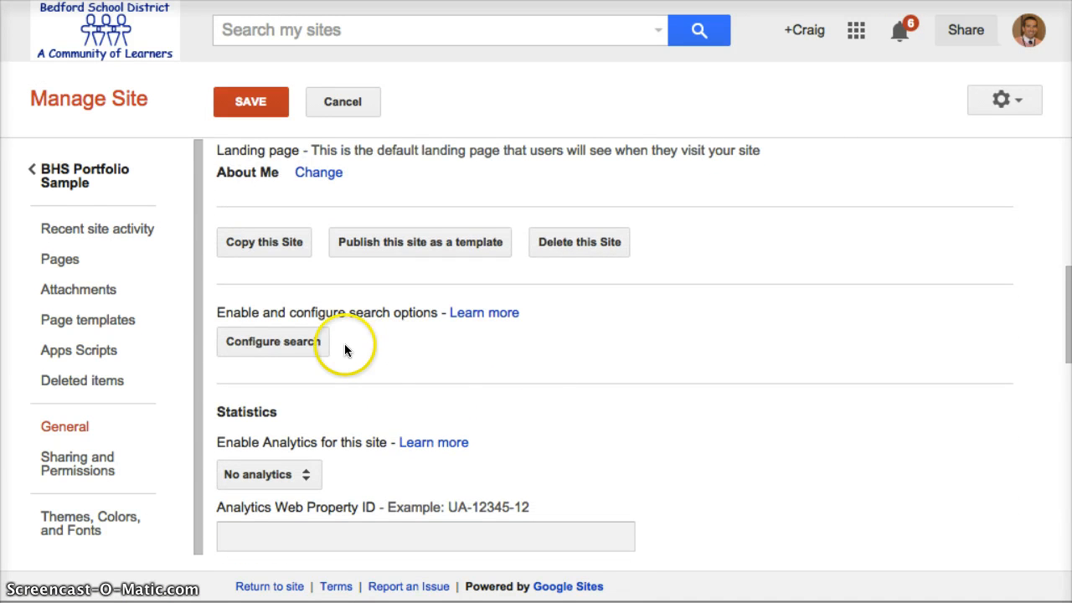
{"action": "left_click", "coordinate": [289, 342]}
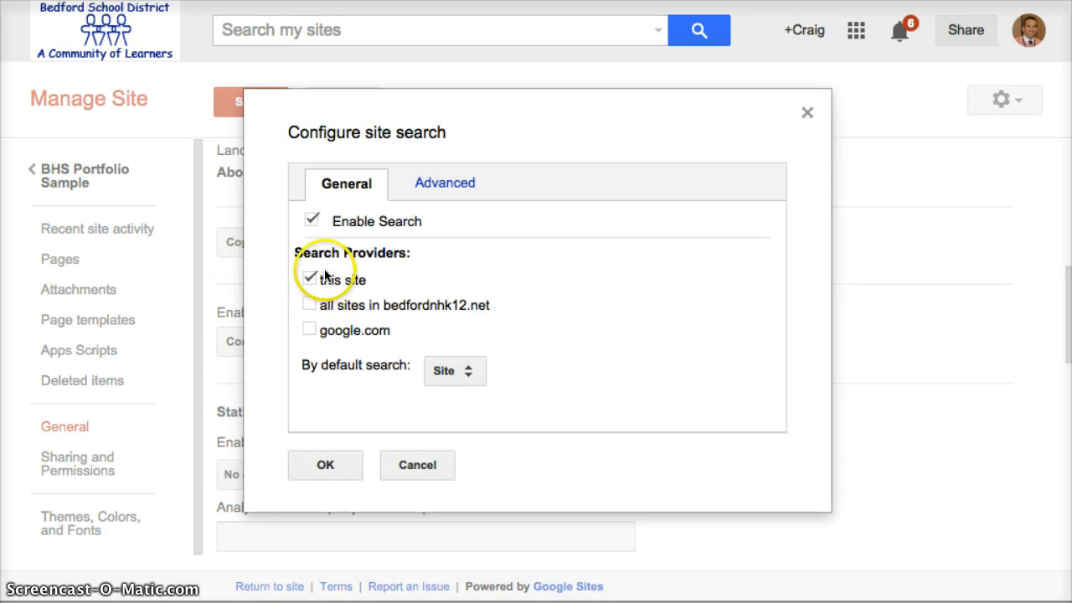
{"action": "left_click", "coordinate": [311, 220]}
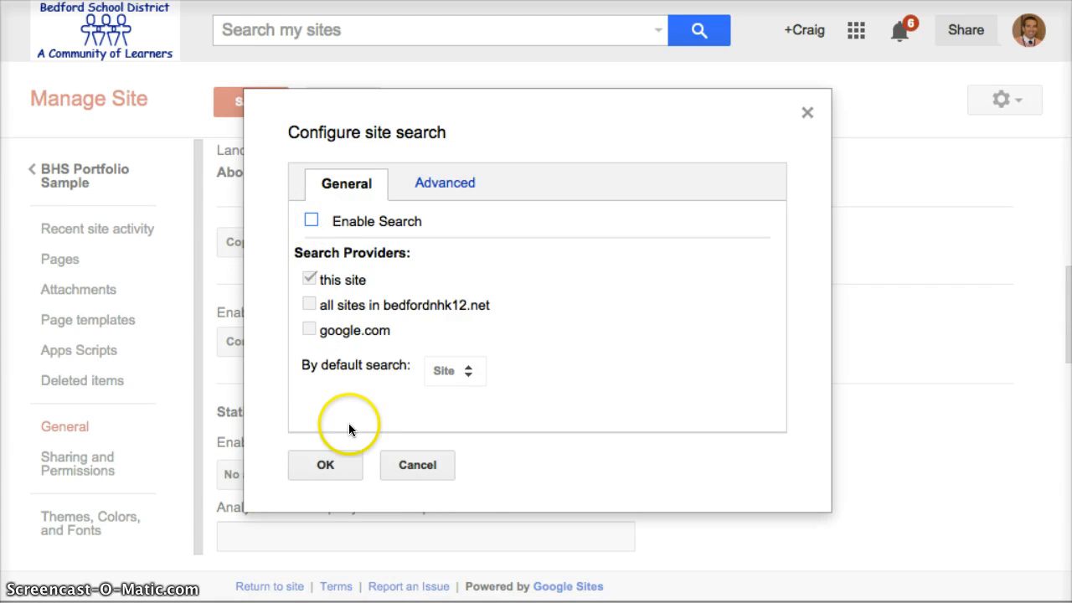
{"action": "left_click", "coordinate": [333, 462]}
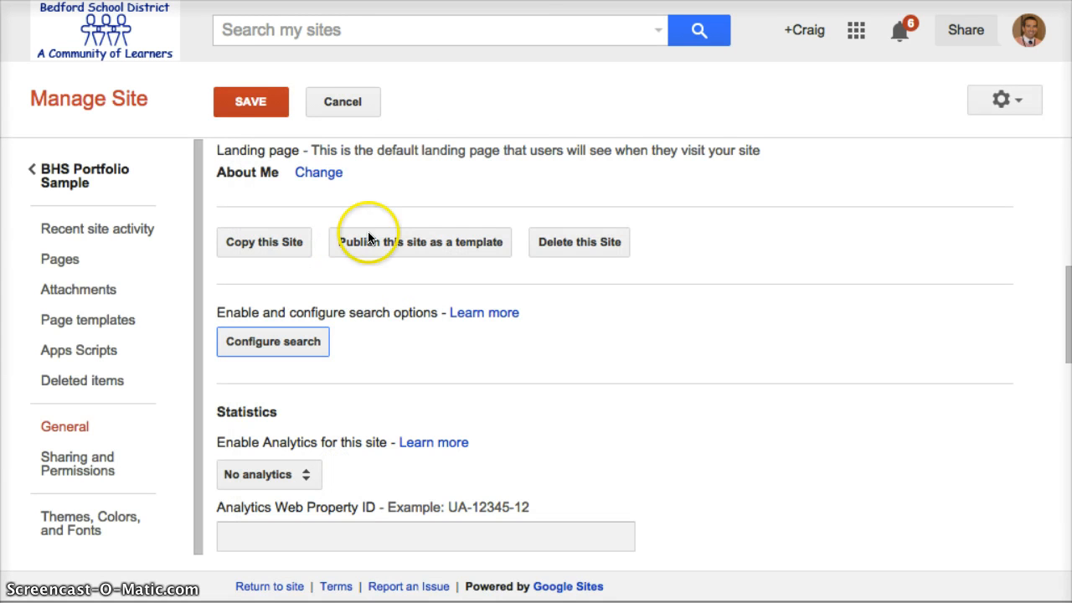
{"action": "left_click", "coordinate": [272, 107]}
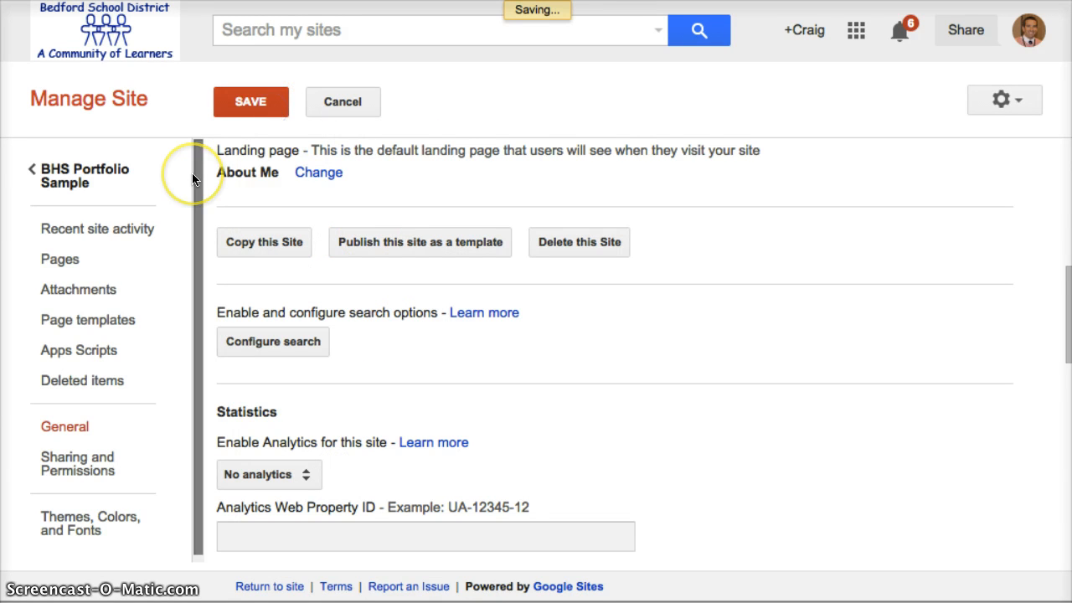
{"action": "left_click", "coordinate": [97, 179]}
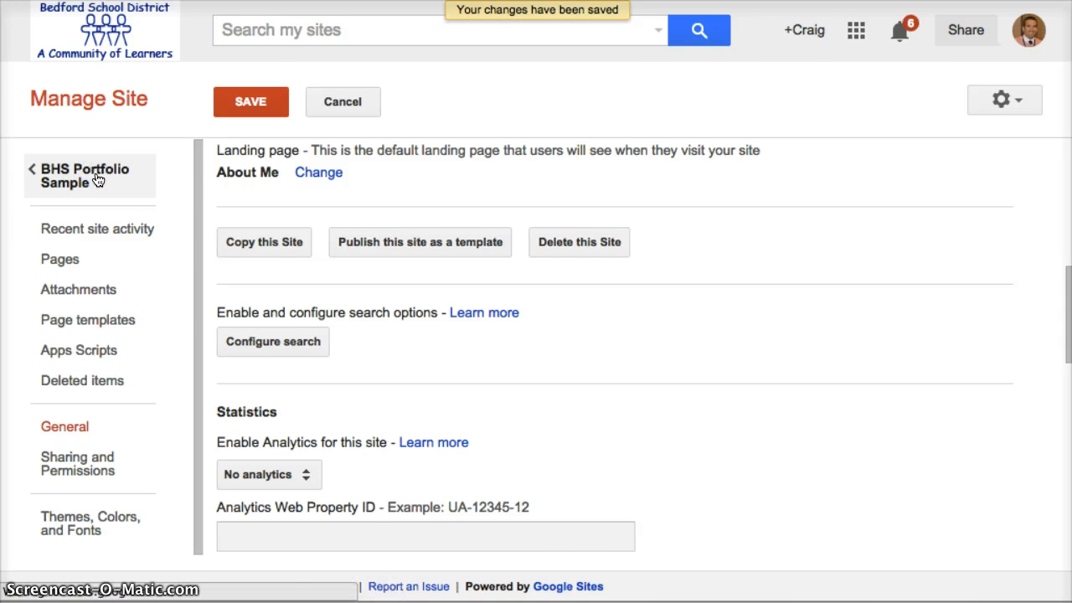